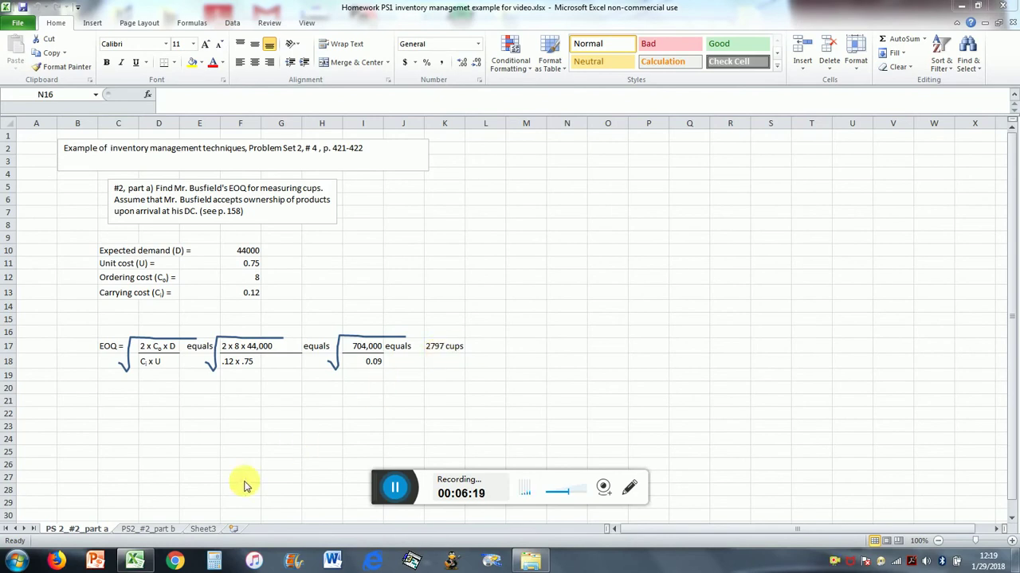
# Step: Go to the PS2_#2_part b sheet and review its transportation costs of $2,200.00 and $1,760.00
pyautogui.click(157, 530)
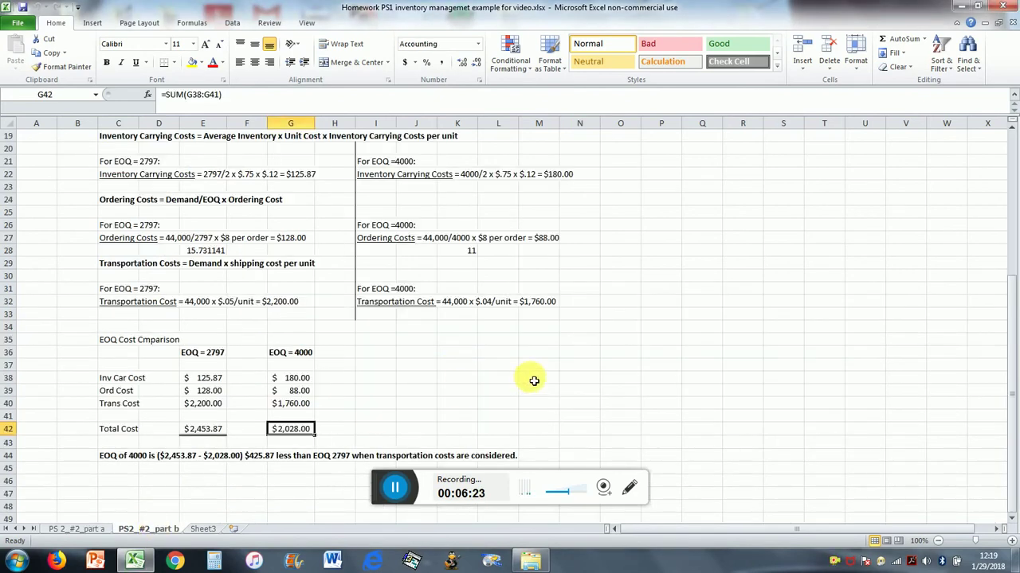
pyautogui.scroll(6, 548, 385)
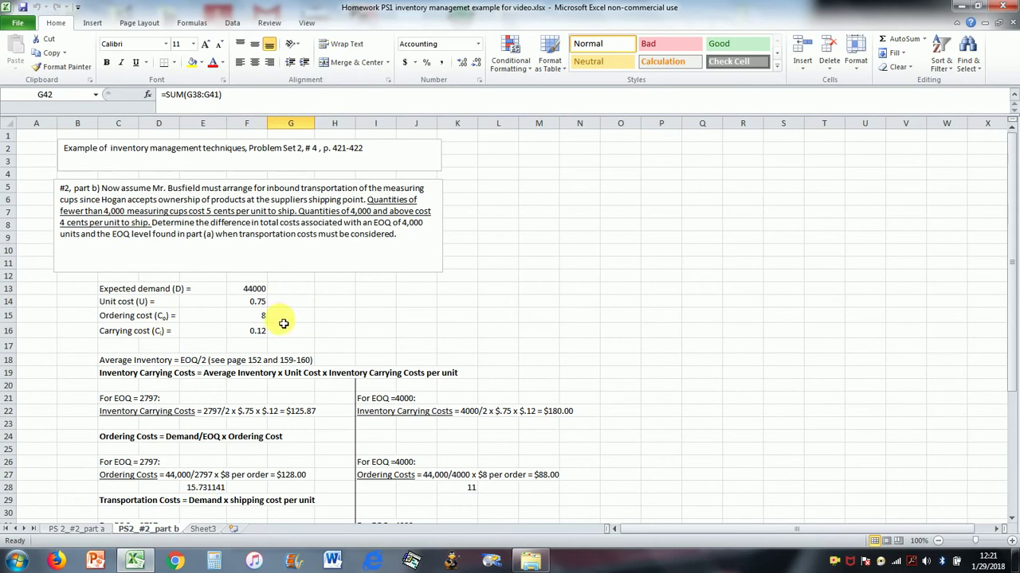
pyautogui.scroll(-2, 352, 327)
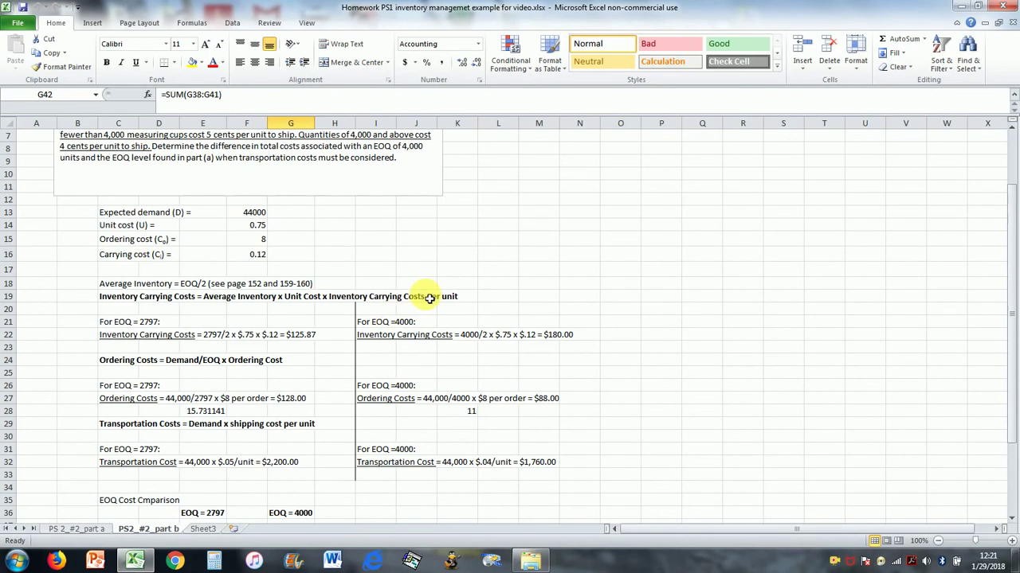
pyautogui.scroll(-1, 429, 298)
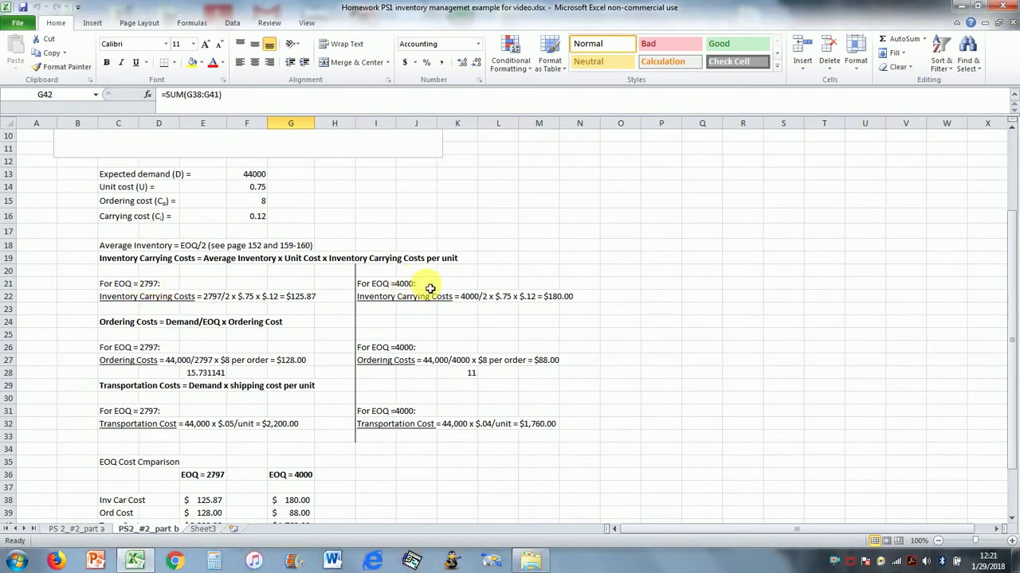
pyautogui.scroll(3, 398, 279)
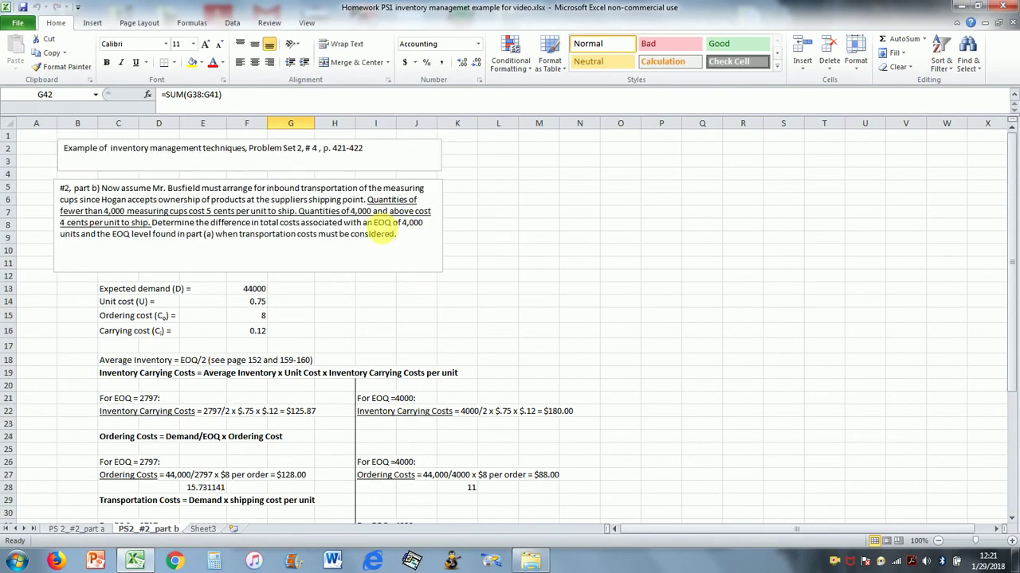
pyautogui.click(379, 227)
pyautogui.click(523, 252)
pyautogui.scroll(-1, 485, 274)
pyautogui.scroll(-2, 485, 274)
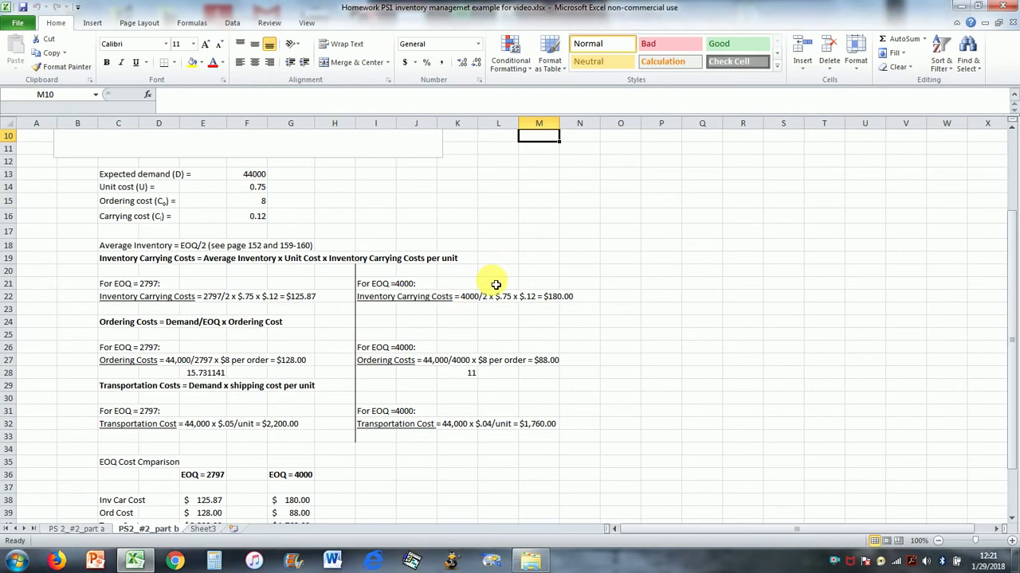
pyautogui.scroll(2, 496, 285)
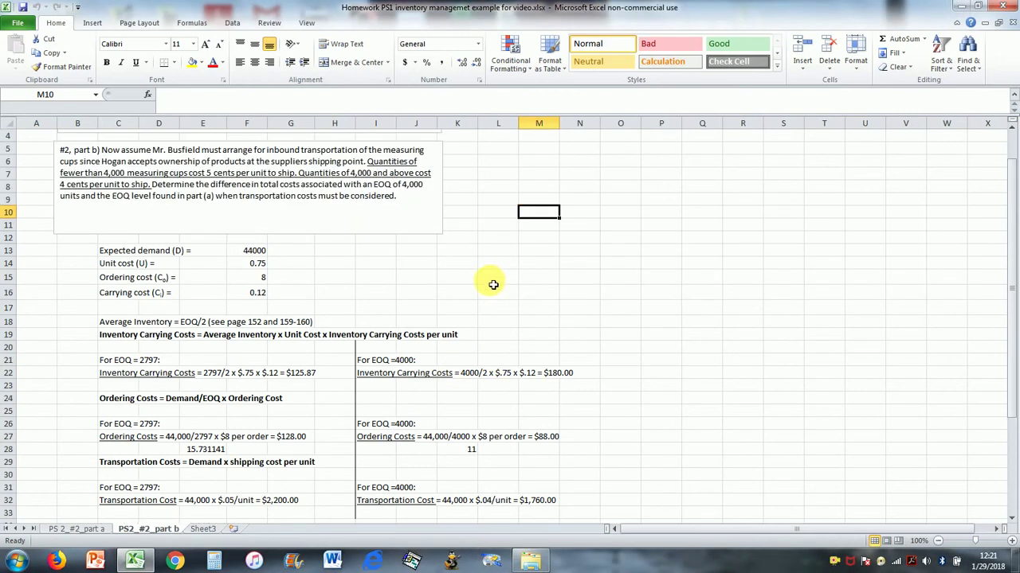
pyautogui.scroll(-1, 494, 285)
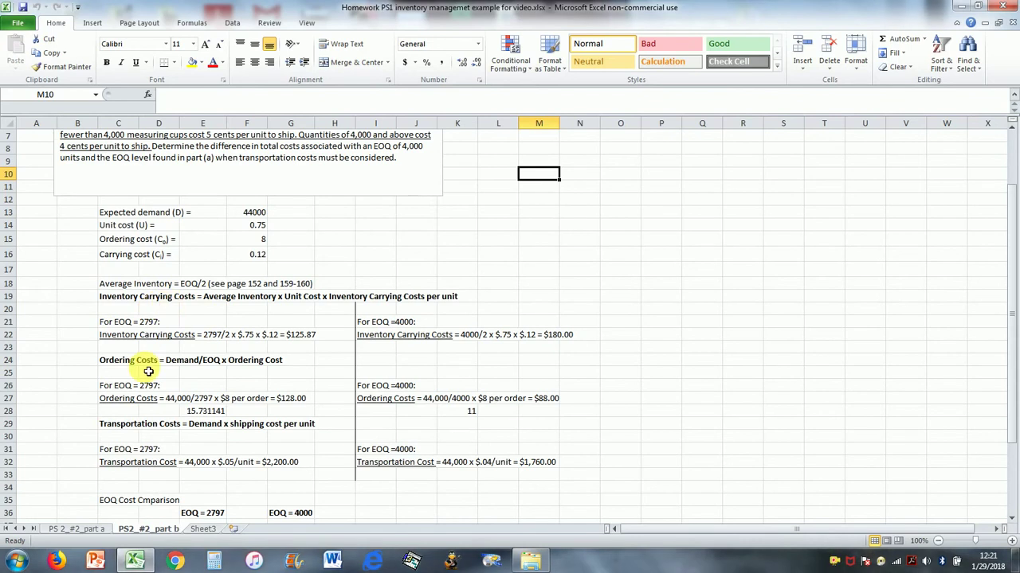
pyautogui.scroll(-1, 245, 348)
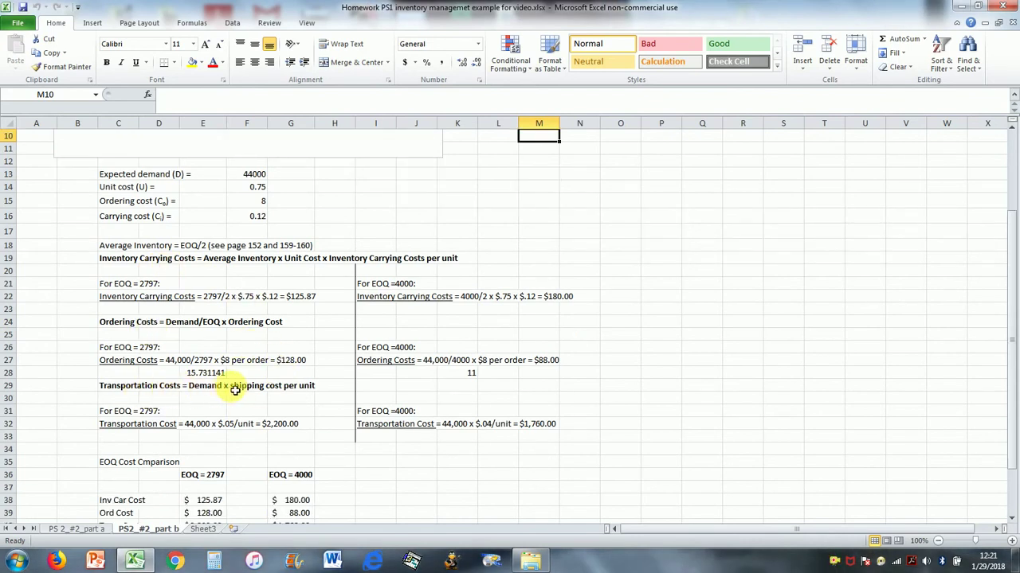
pyautogui.scroll(3, 235, 390)
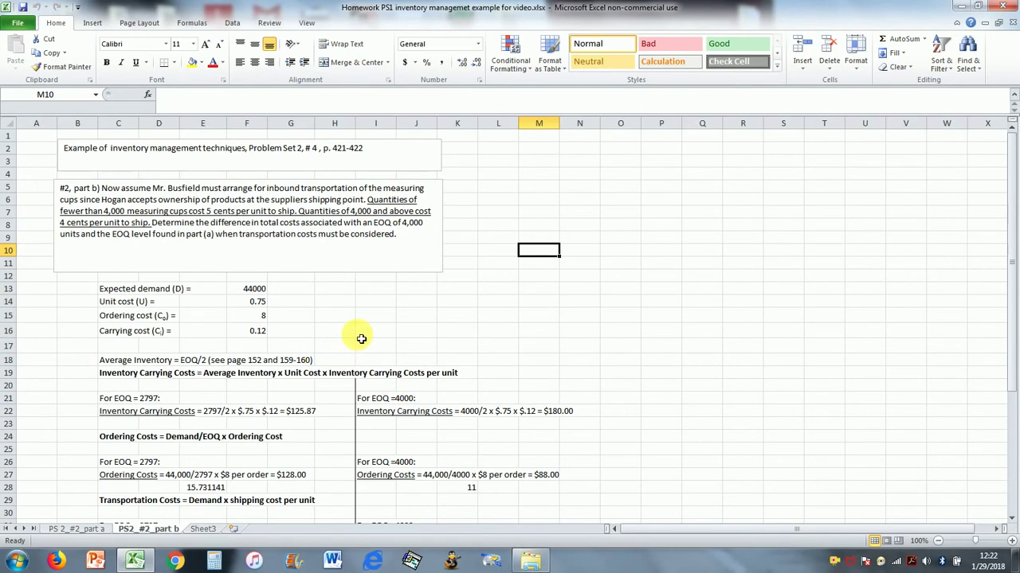
pyautogui.scroll(-1, 361, 339)
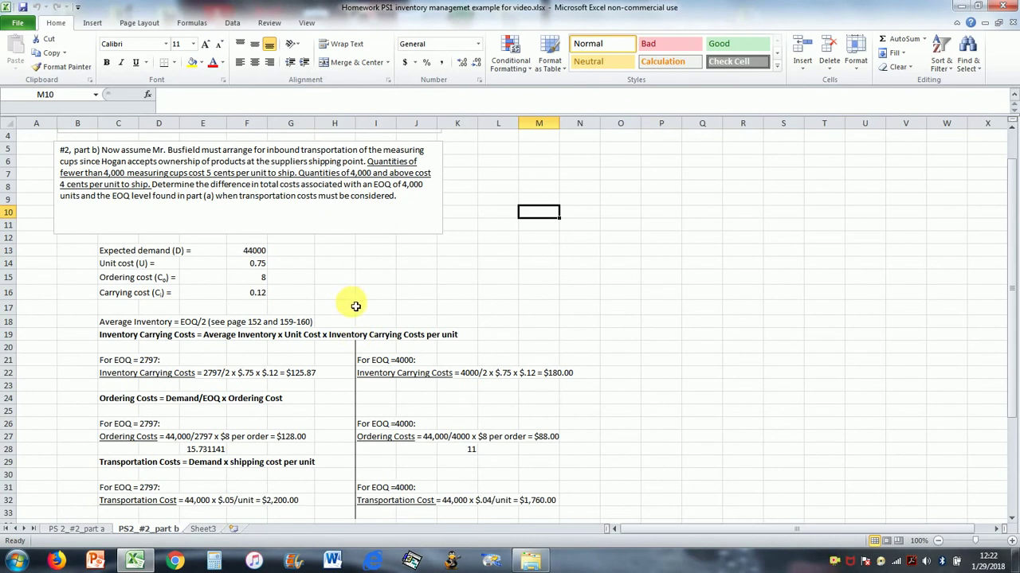
pyautogui.scroll(-1, 355, 306)
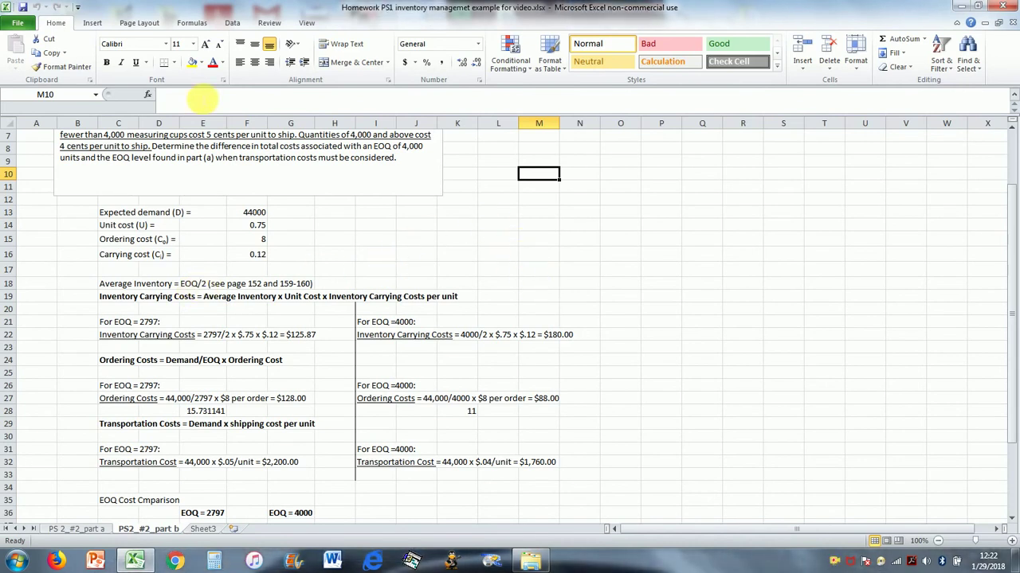
# Step: Draw a freehand sawtooth inventory sketch with three order cycles over columns M–S
pyautogui.click(92, 23)
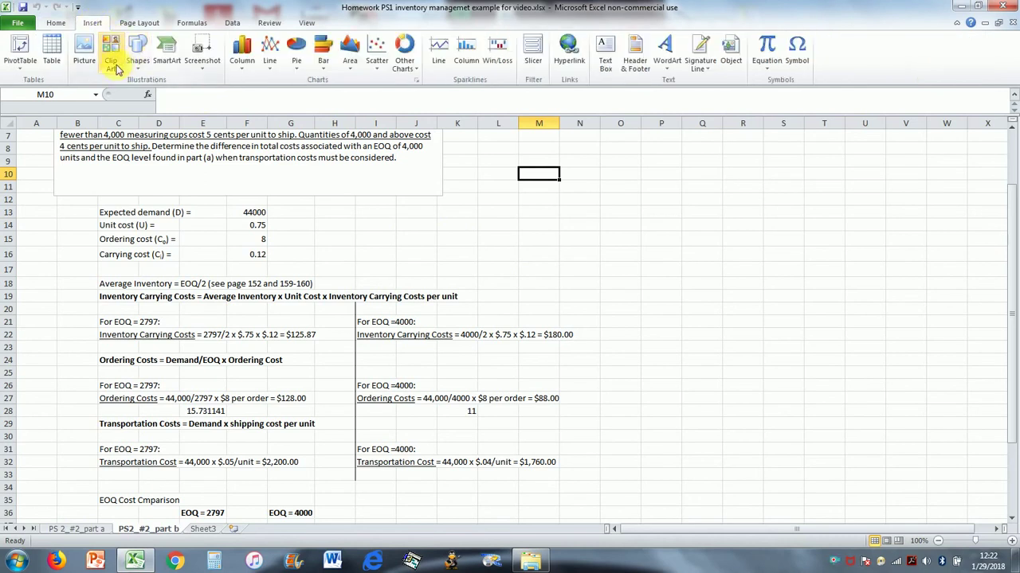
pyautogui.click(138, 56)
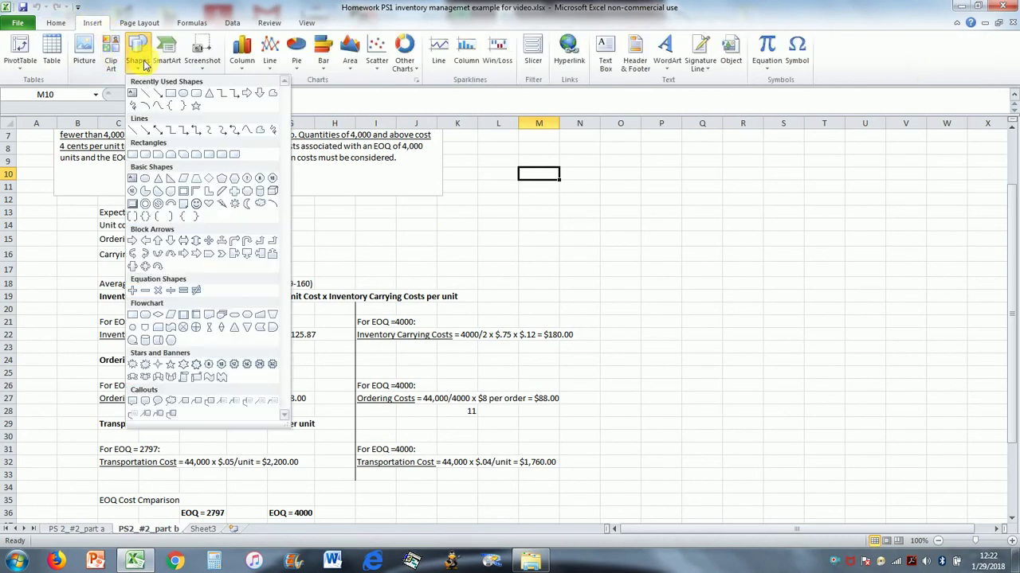
pyautogui.click(136, 106)
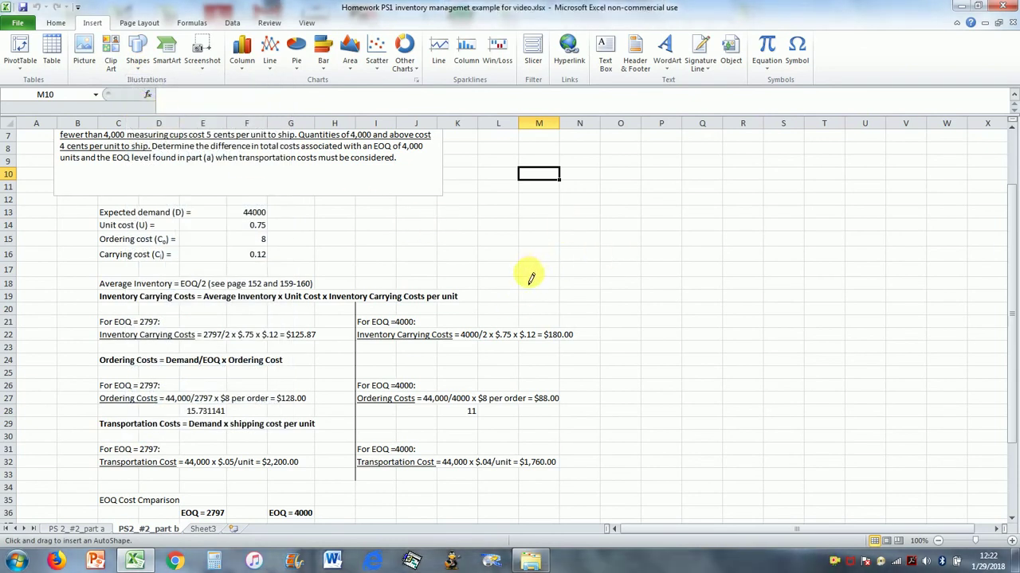
pyautogui.moveTo(529, 273)
pyautogui.mouseDown()
pyautogui.moveTo(530, 201)
pyautogui.moveTo(618, 283)
pyautogui.moveTo(612, 199)
pyautogui.moveTo(711, 269)
pyautogui.moveTo(704, 205)
pyautogui.moveTo(799, 269)
pyautogui.mouseUp()
pyautogui.click(635, 310)
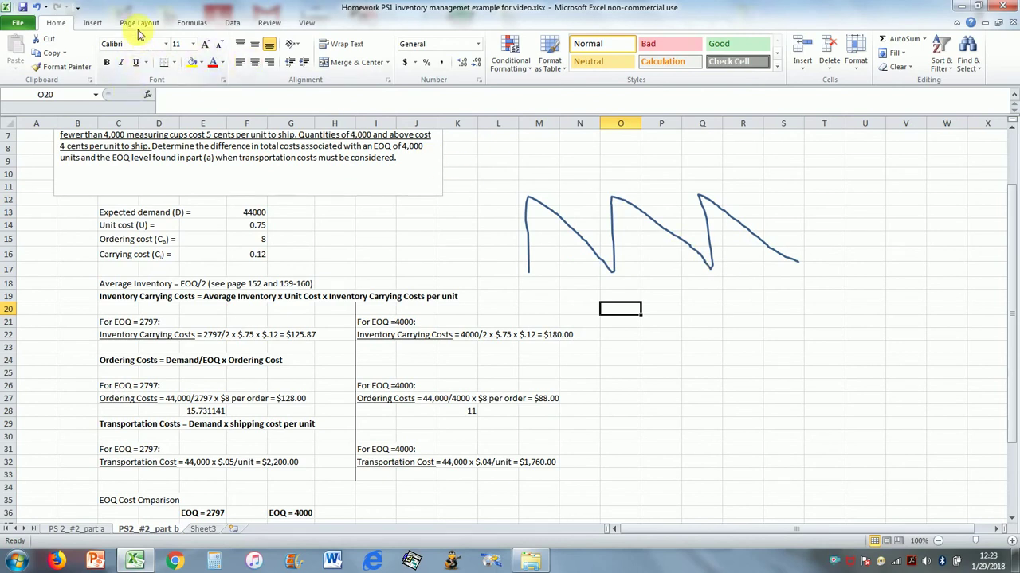
# Step: Draw a straight horizontal line across the middle of the sawtooth sketch
pyautogui.click(94, 24)
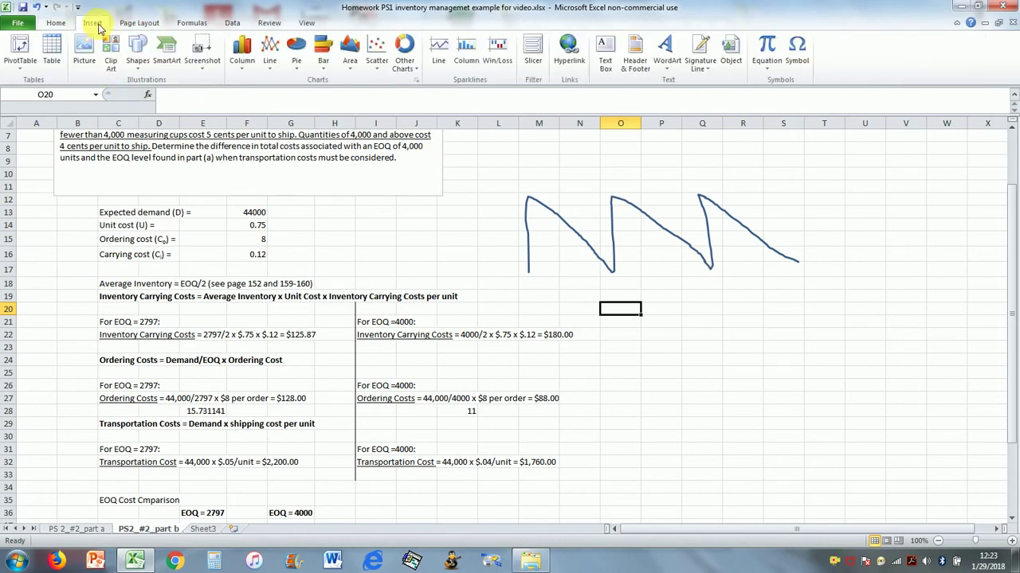
pyautogui.click(137, 57)
pyautogui.click(132, 105)
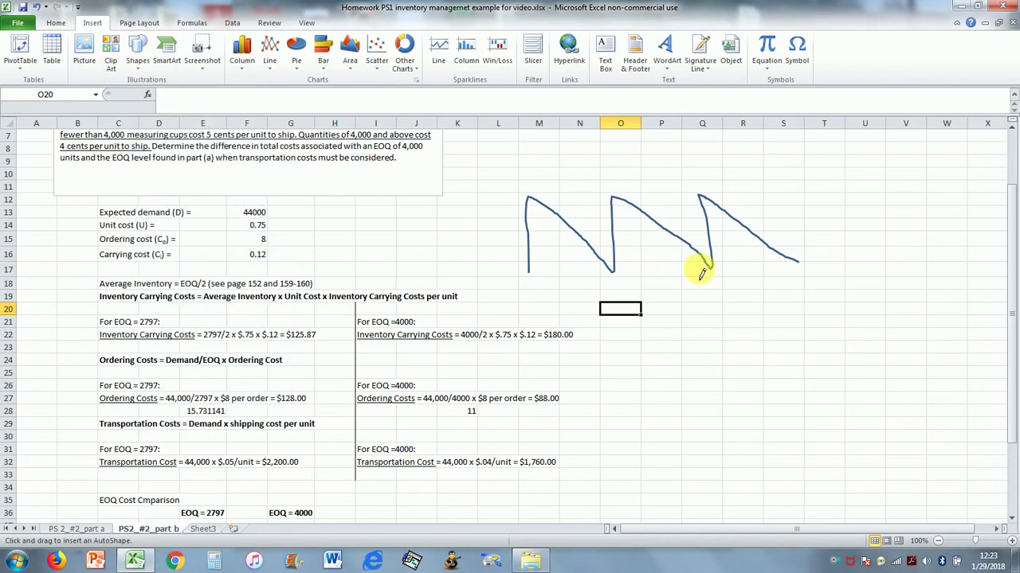
pyautogui.moveTo(527, 234); pyautogui.dragTo(806, 230)
pyautogui.click(715, 271)
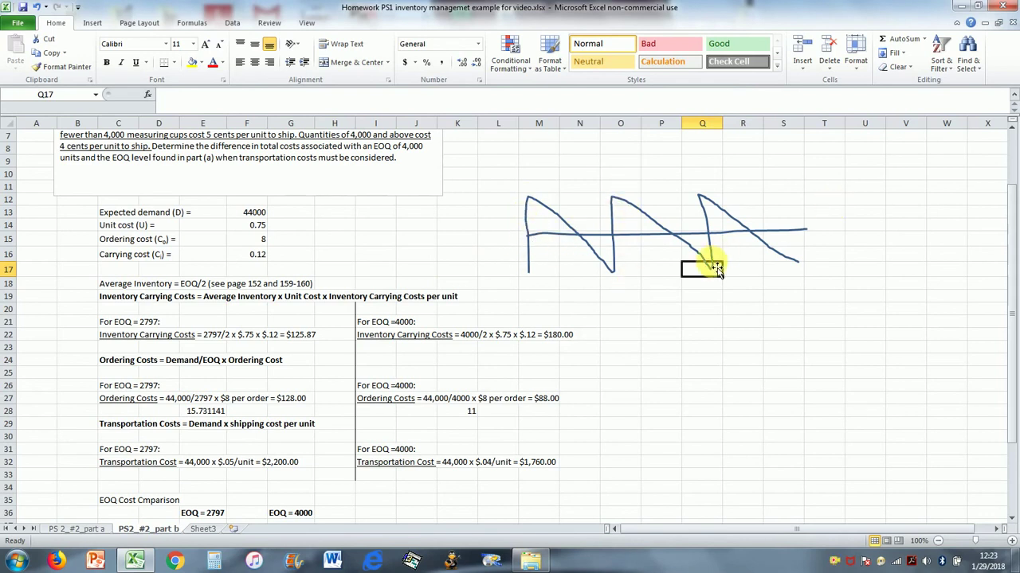
# Step: Select the freehand sawtooth drawing around L10:T17 so it can be removed
pyautogui.moveTo(510, 176); pyautogui.dragTo(808, 282)
pyautogui.click(740, 285)
pyautogui.click(712, 257)
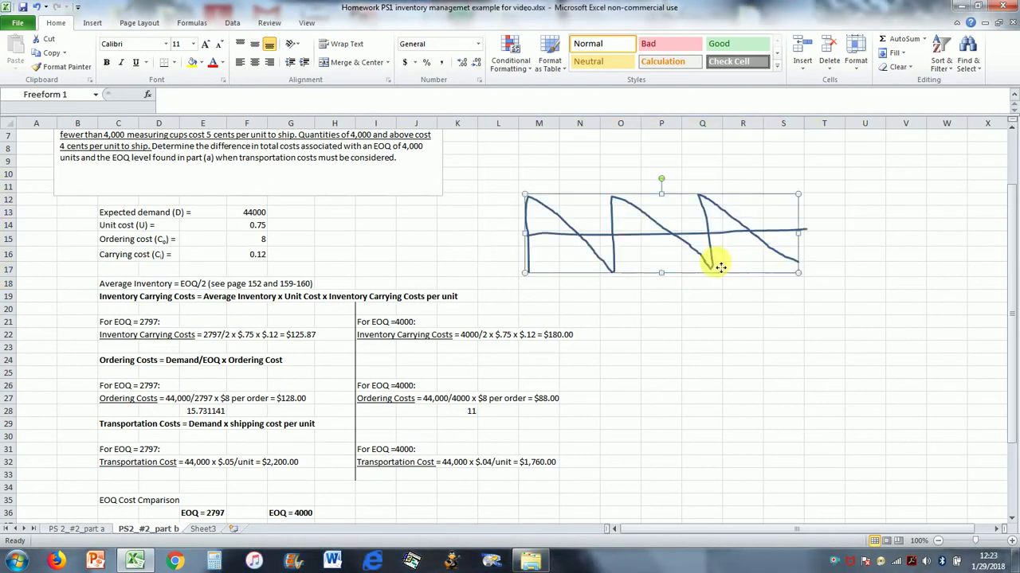
pyautogui.press('Delete')
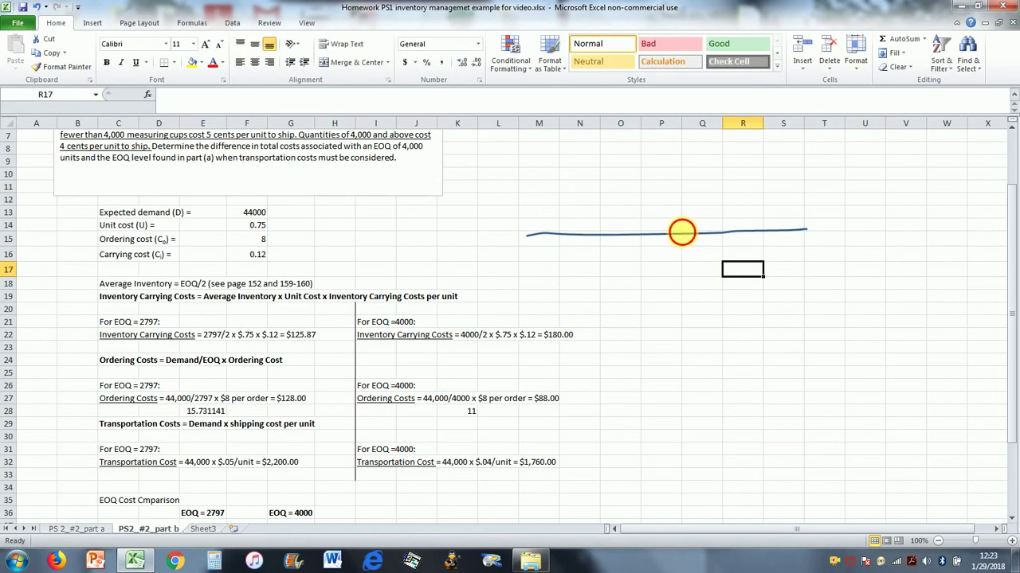
pyautogui.click(678, 231)
pyautogui.press('Delete')
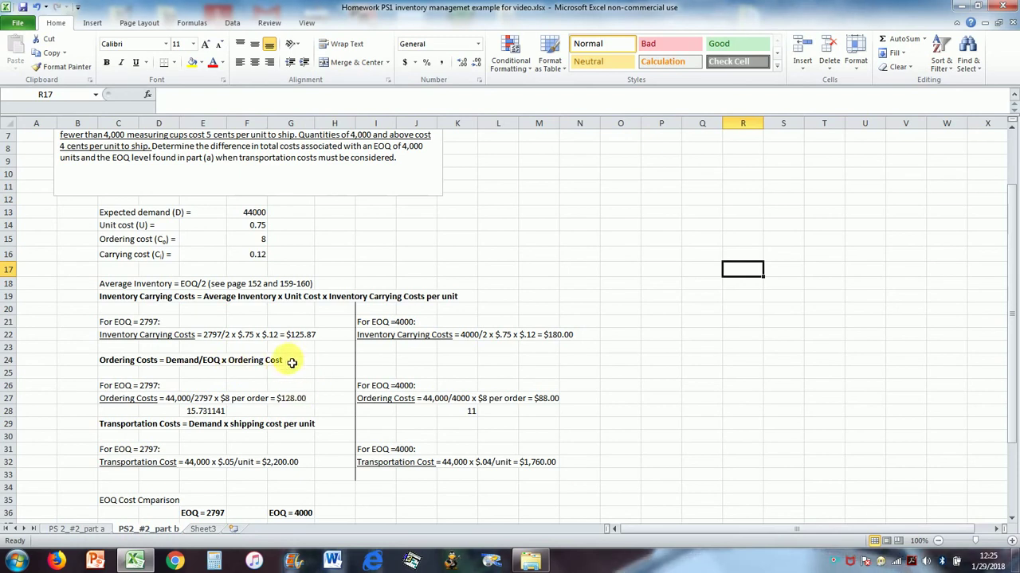
# Step: Change the C24 heading to read 'Demand/EOQ x Ordering Cost per order', fixing a mistyped first attempt
pyautogui.click(132, 362)
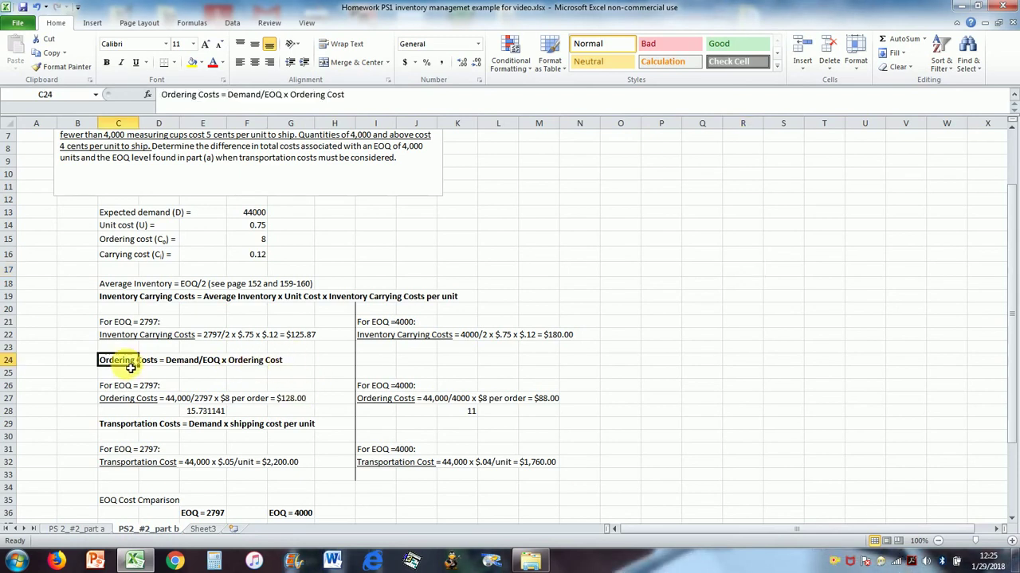
pyautogui.click(348, 95)
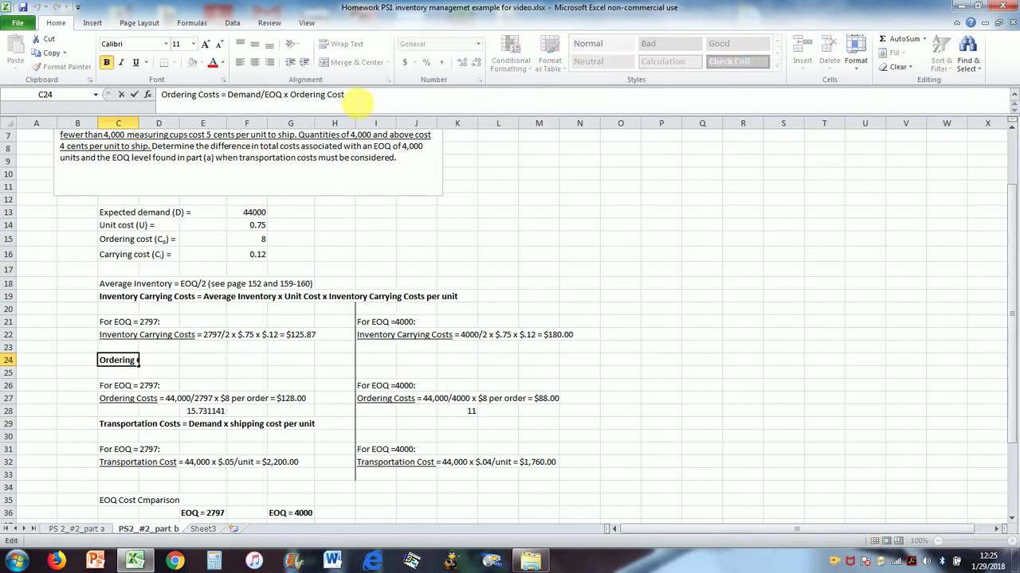
pyautogui.write('per')
pyautogui.write('der')
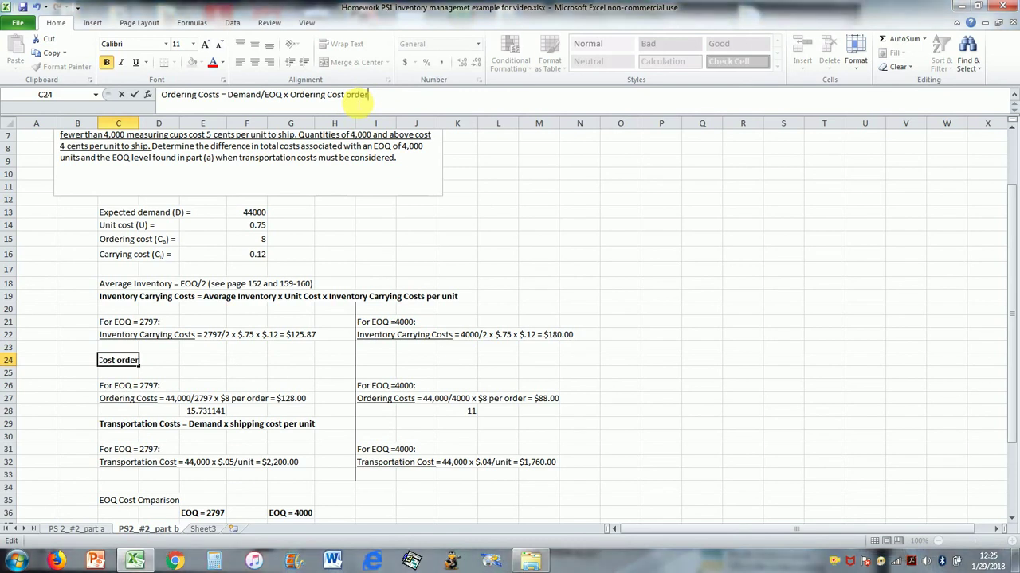
pyautogui.click(293, 397)
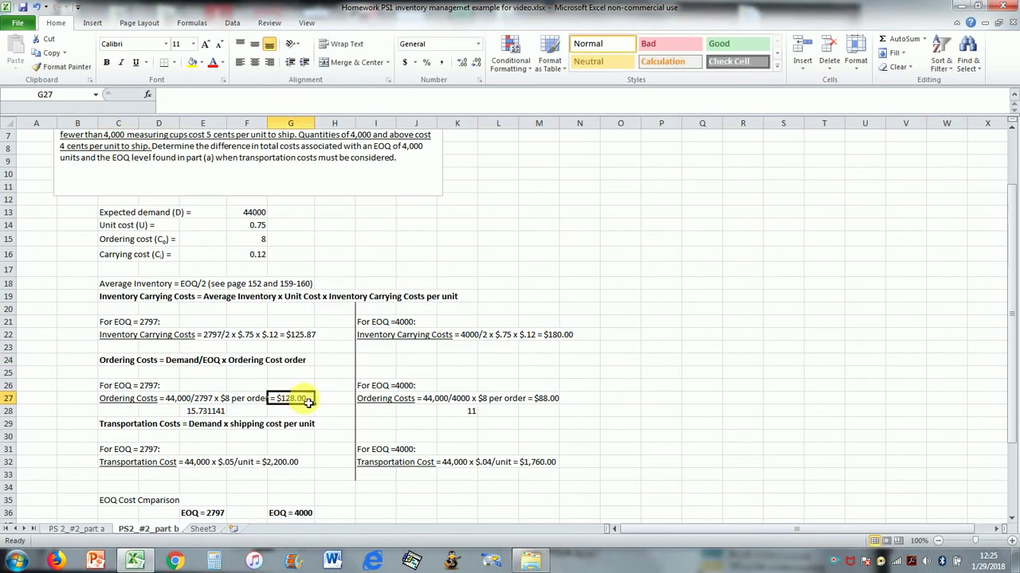
pyautogui.click(242, 360)
pyautogui.click(127, 362)
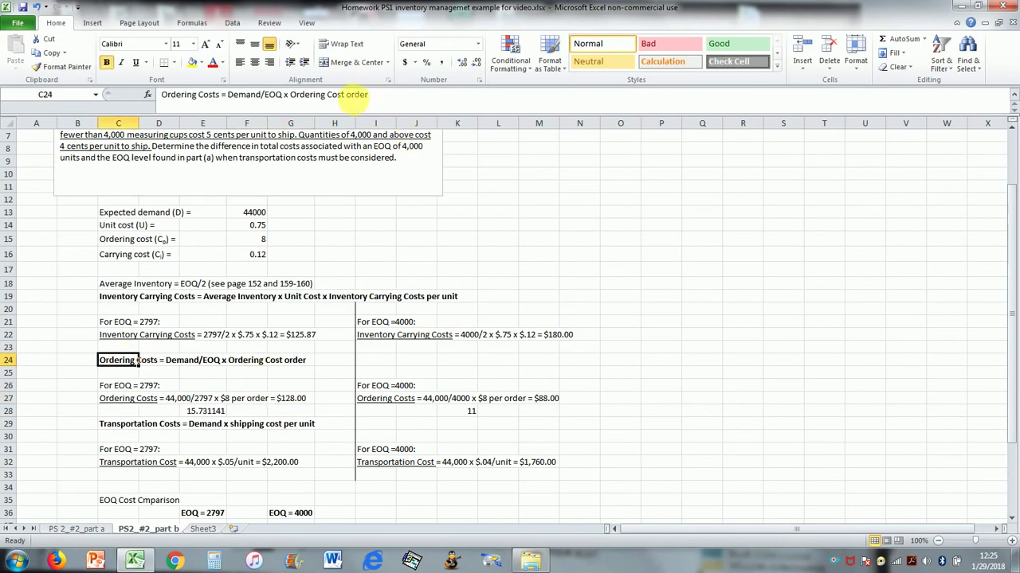
pyautogui.click(371, 94)
pyautogui.write('per')
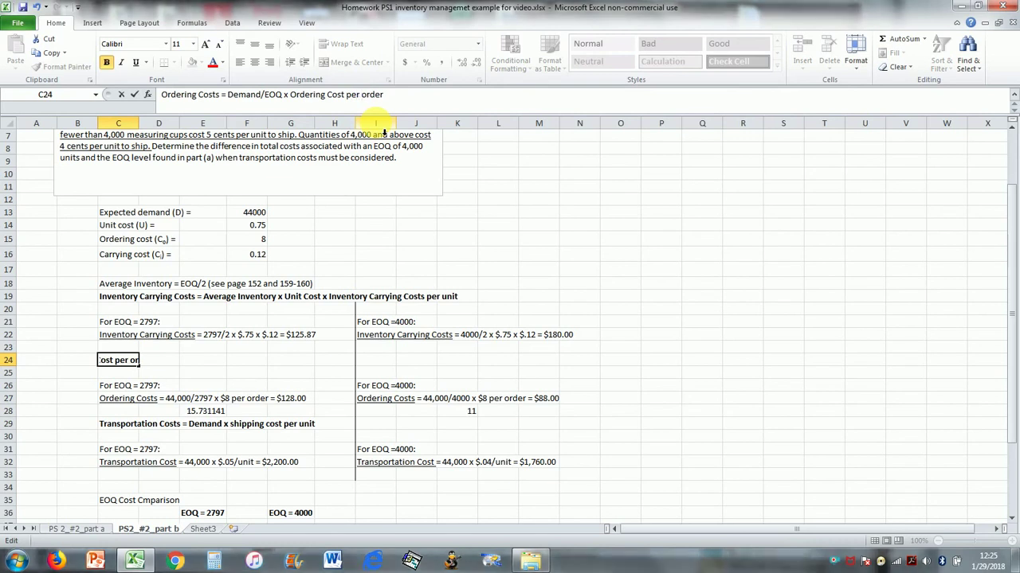
pyautogui.click(291, 398)
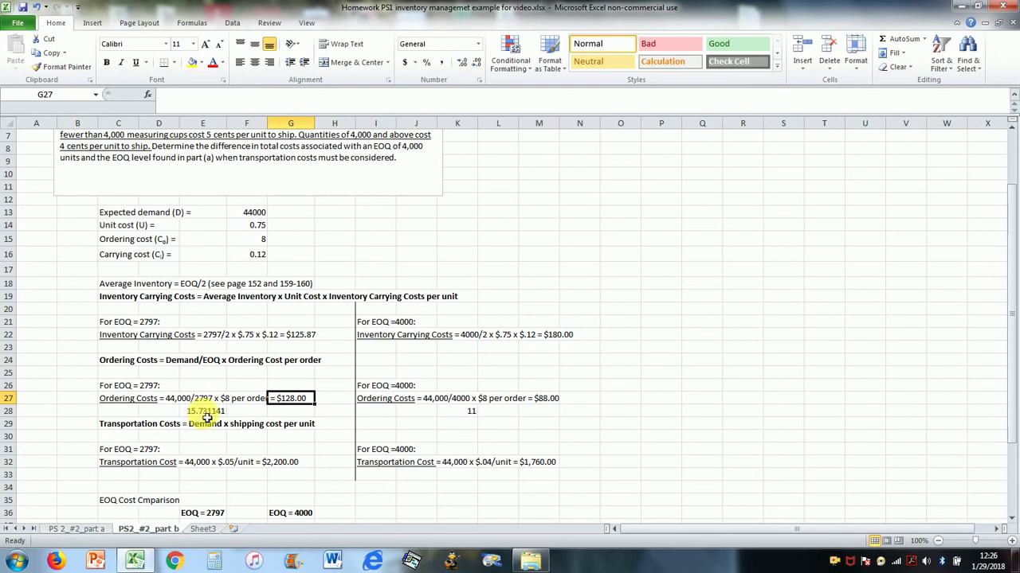
pyautogui.click(206, 413)
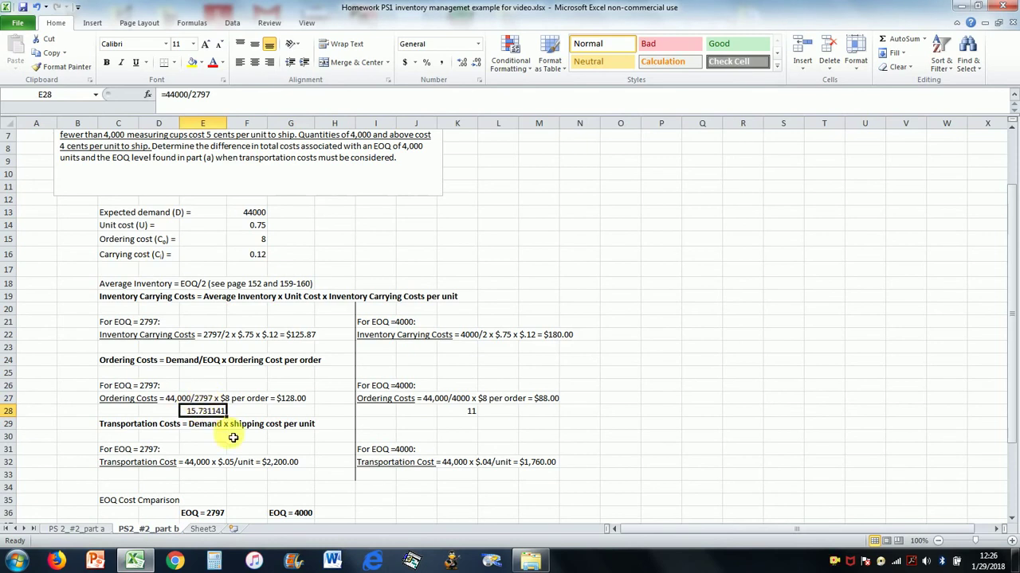
pyautogui.click(237, 415)
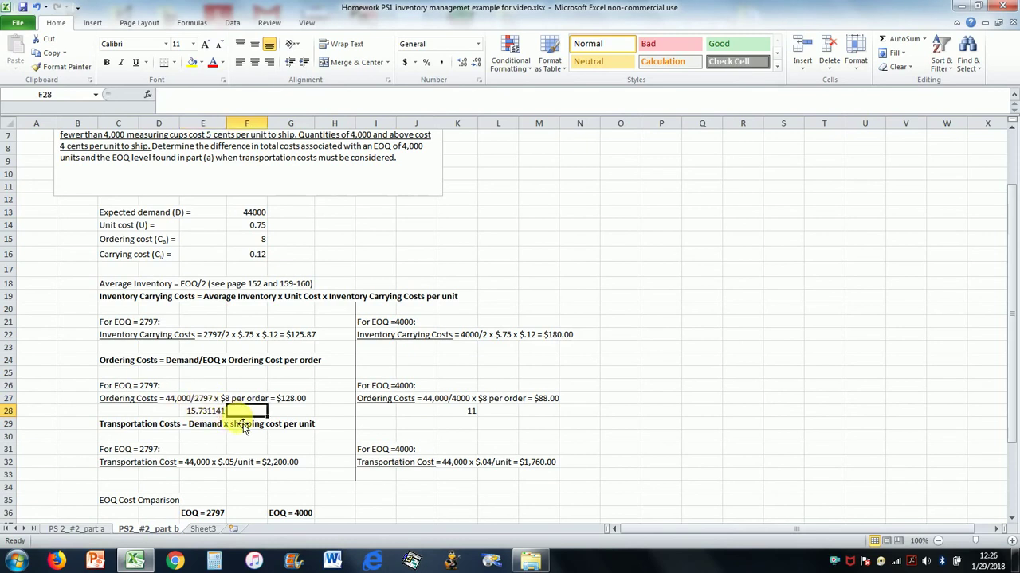
pyautogui.click(209, 415)
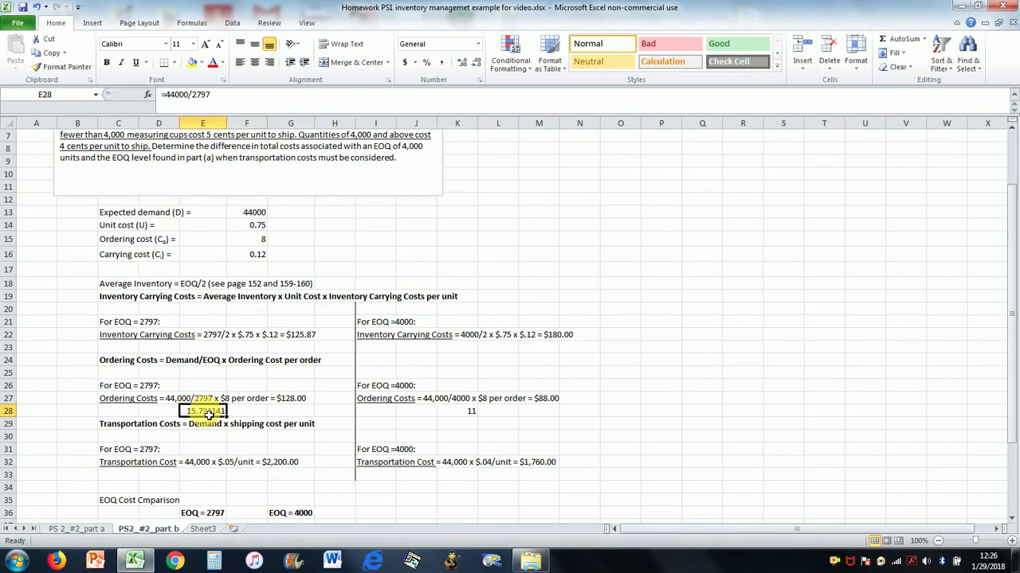
pyautogui.click(243, 415)
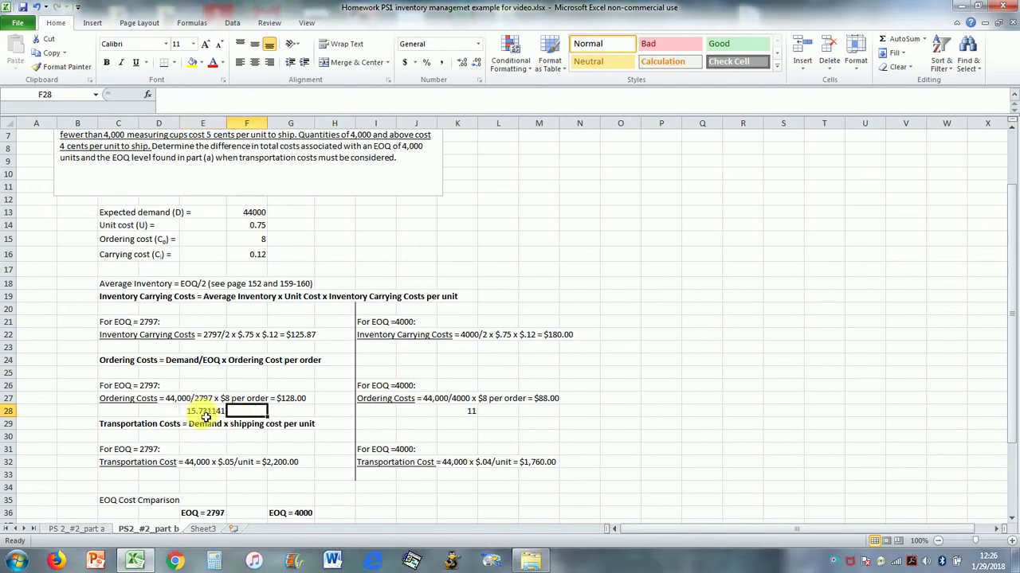
pyautogui.click(275, 414)
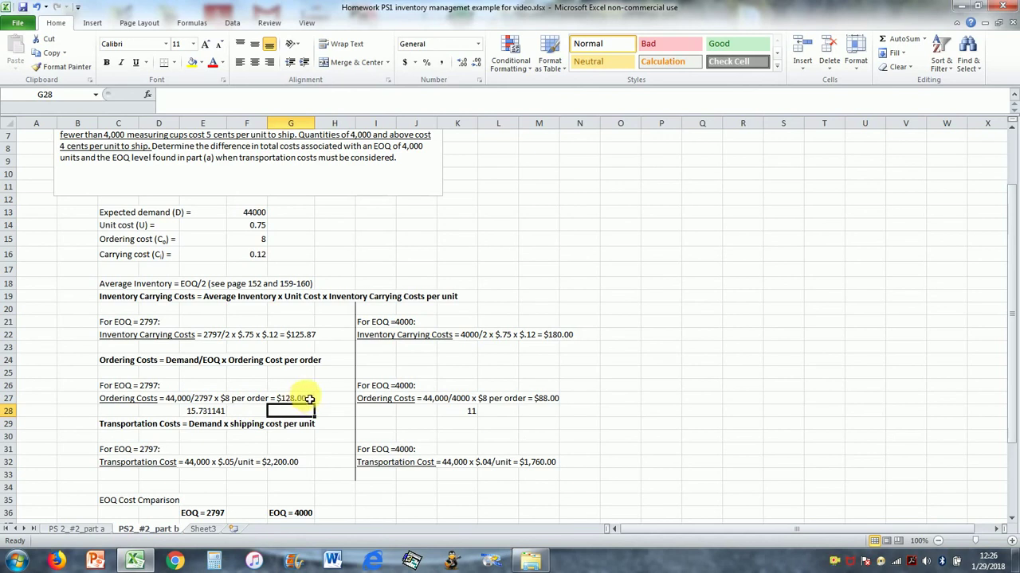
pyautogui.click(498, 425)
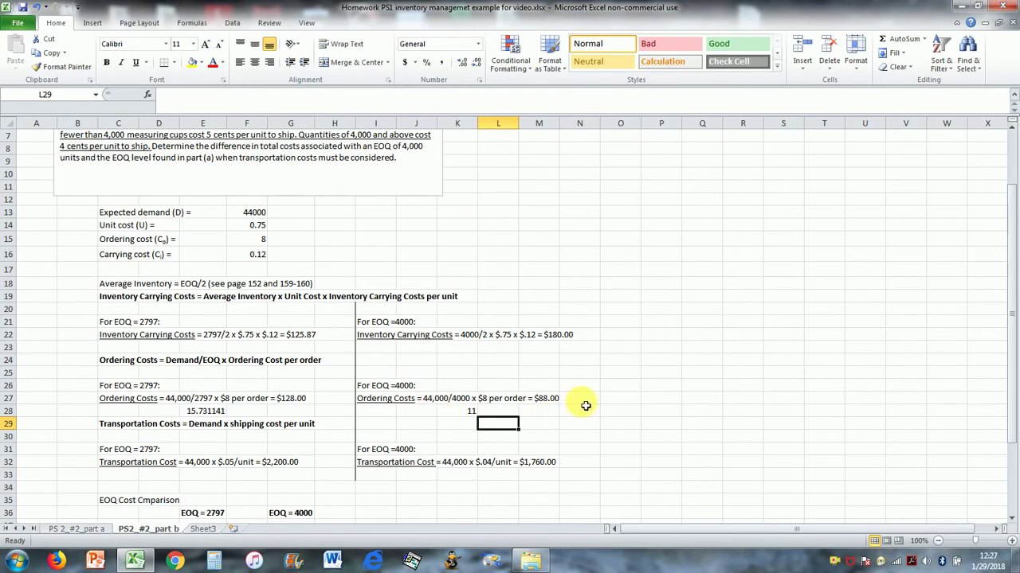
# Step: Scroll down to the EOQ Cost Comparison table in rows 35–44
pyautogui.scroll(-1, 341, 450)
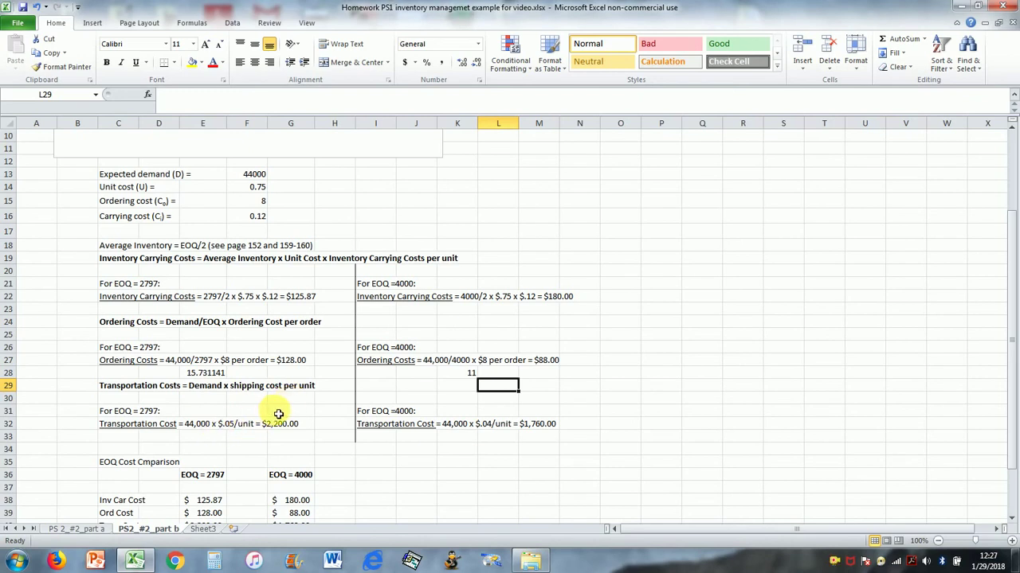
pyautogui.scroll(2, 279, 415)
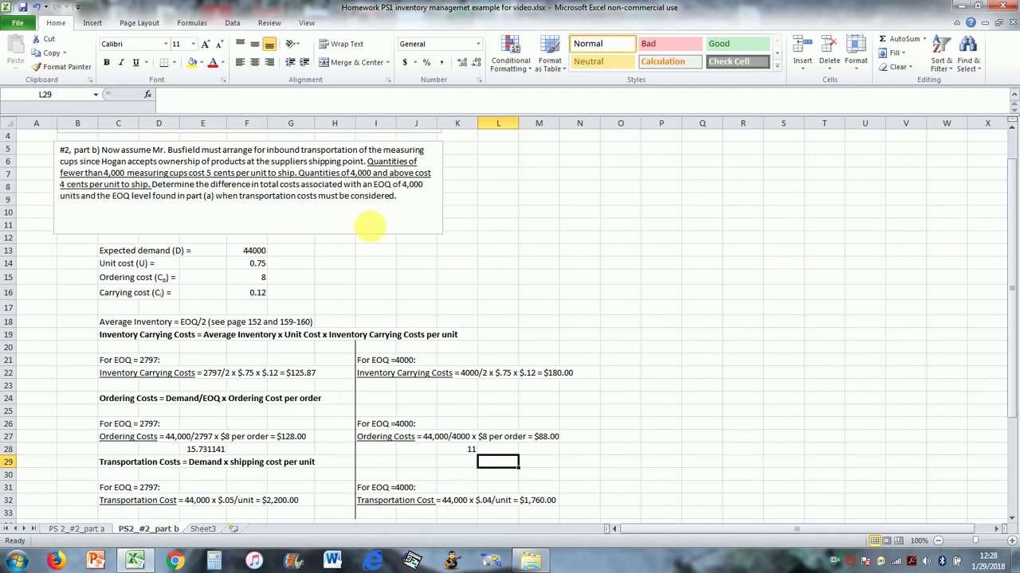
pyautogui.scroll(-4, 368, 223)
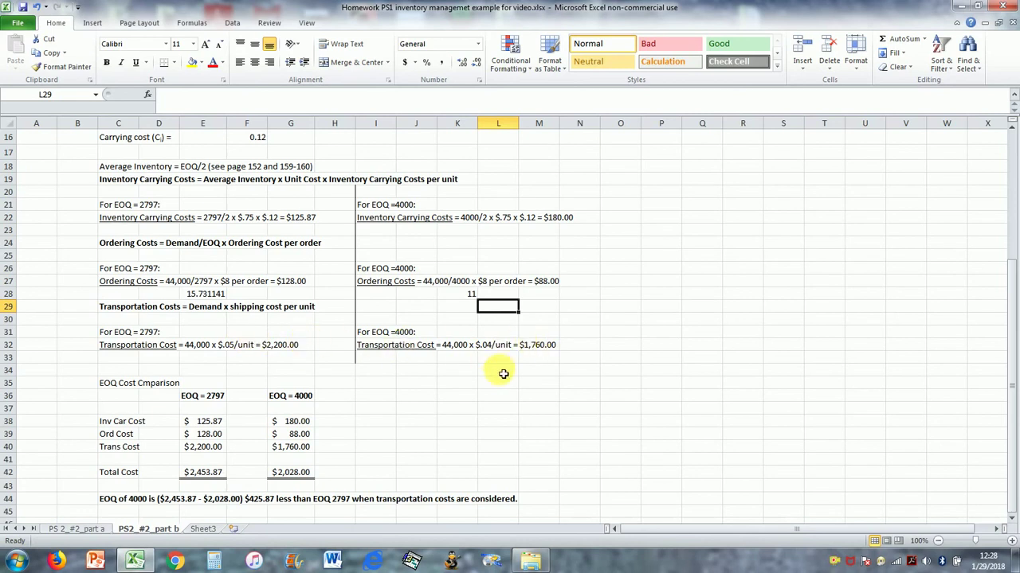
pyautogui.scroll(-3, 493, 373)
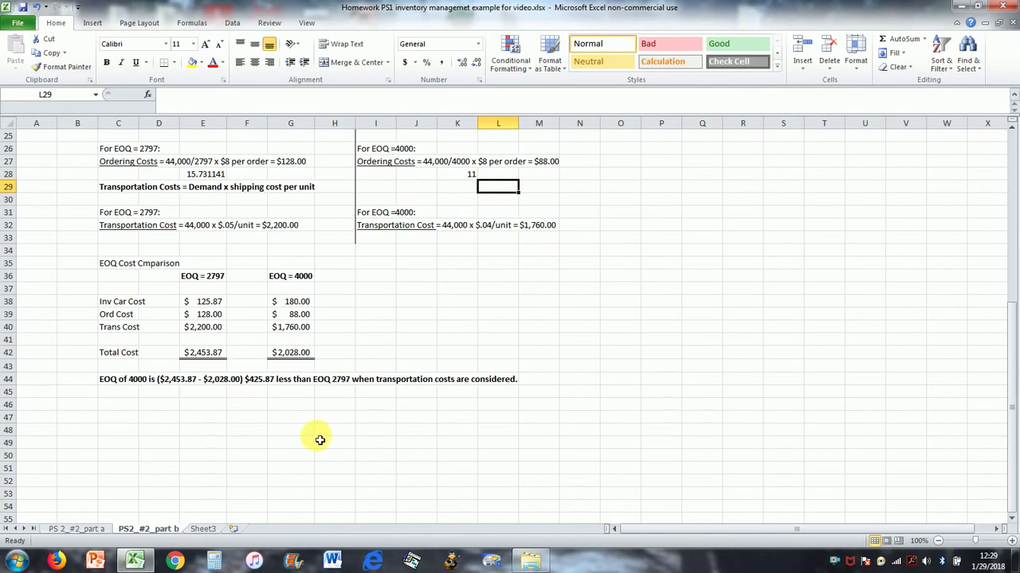
pyautogui.scroll(8, 319, 440)
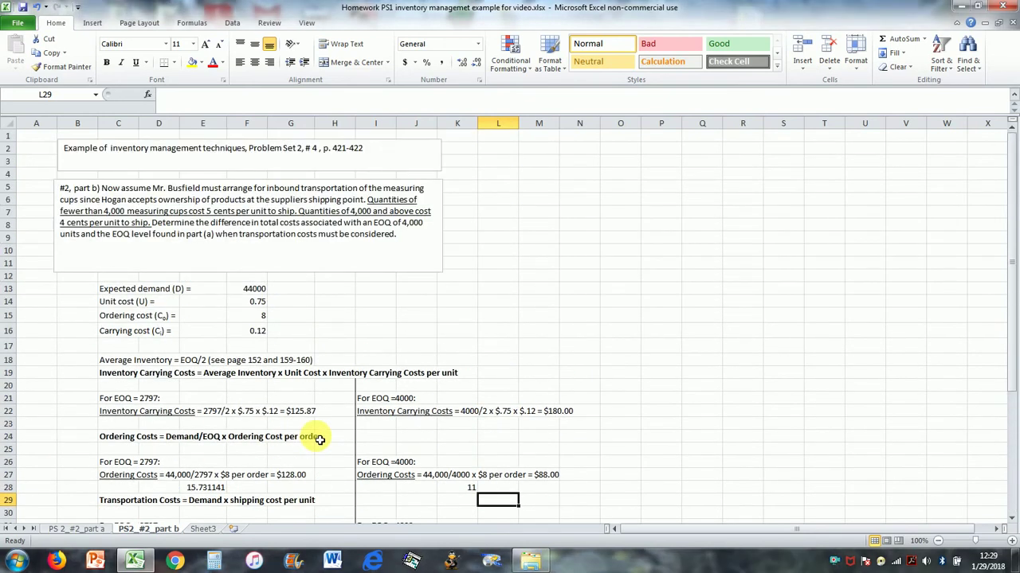
pyautogui.scroll(-3, 318, 440)
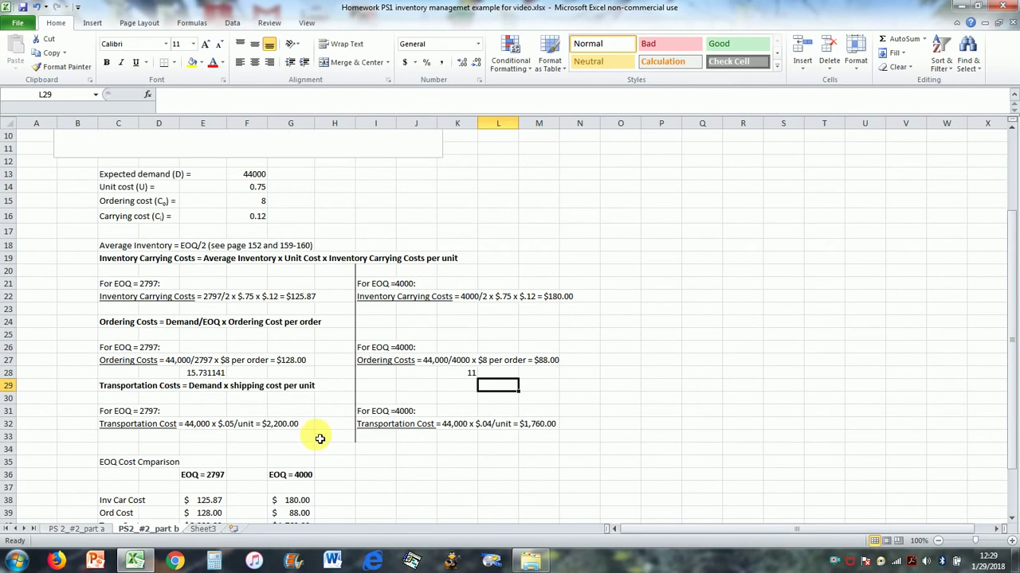
pyautogui.scroll(-3, 319, 440)
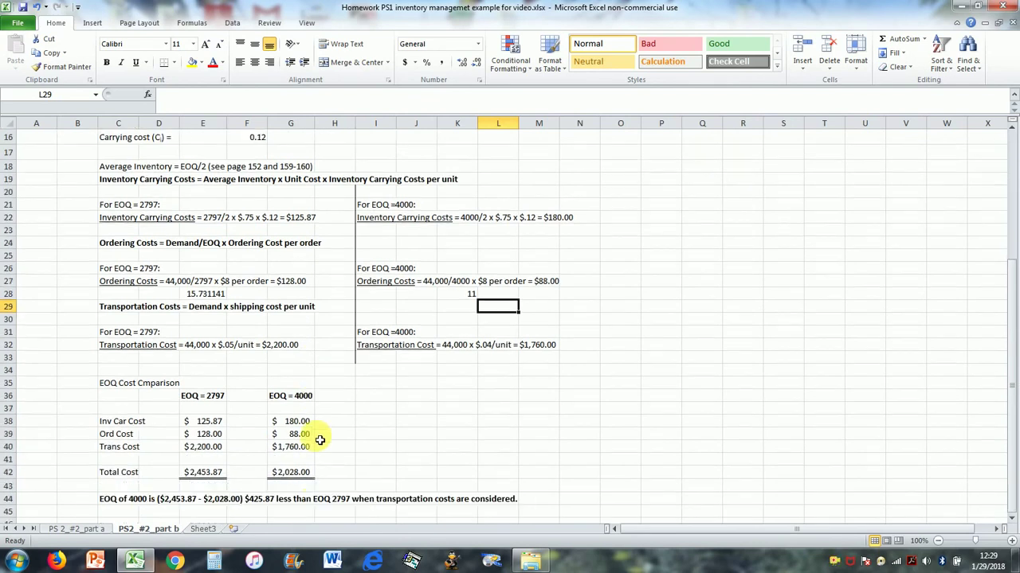